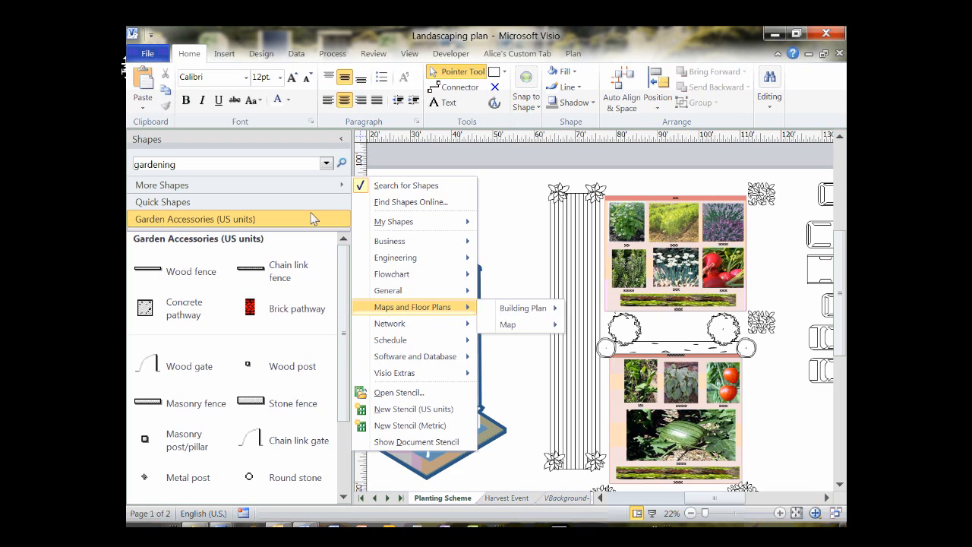
Open the Garden Accessories (US units) shapes, minimize the Shapes panel and dock it right of the drawing.
{"action": "mouse_move", "coordinate": [522, 307]}
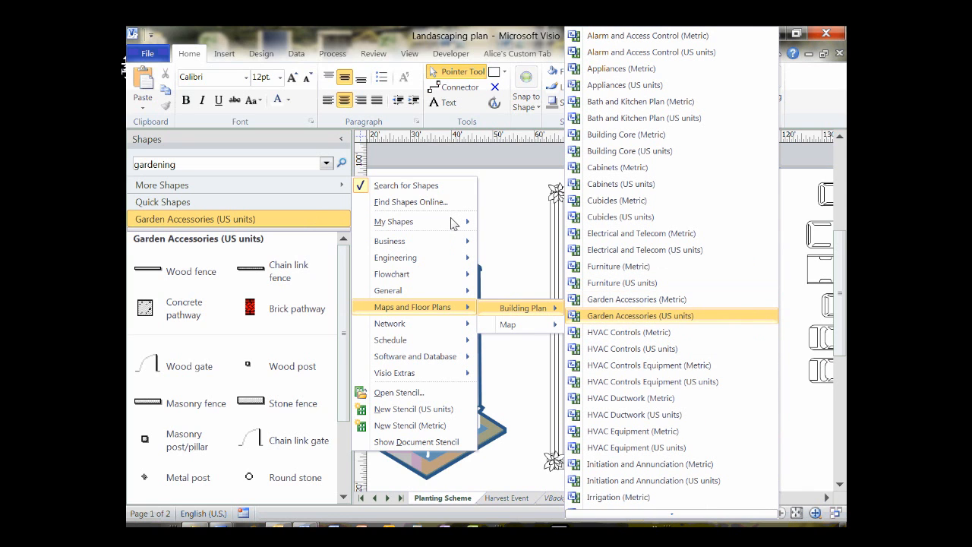
{"action": "left_click", "coordinate": [644, 315]}
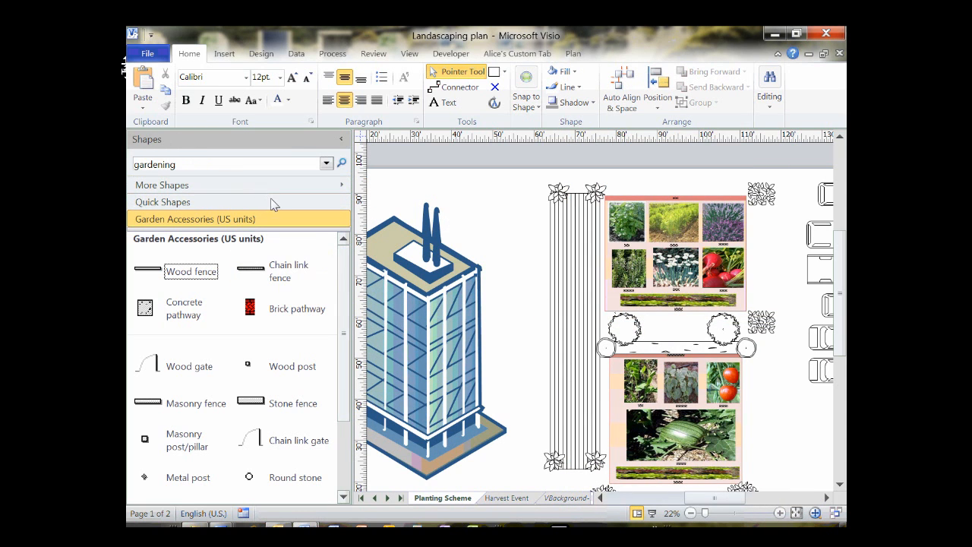
{"action": "scroll", "coordinate": [275, 256], "scroll_direction": "down", "scroll_amount": 2}
{"action": "scroll", "coordinate": [275, 255], "scroll_direction": "up", "scroll_amount": 2}
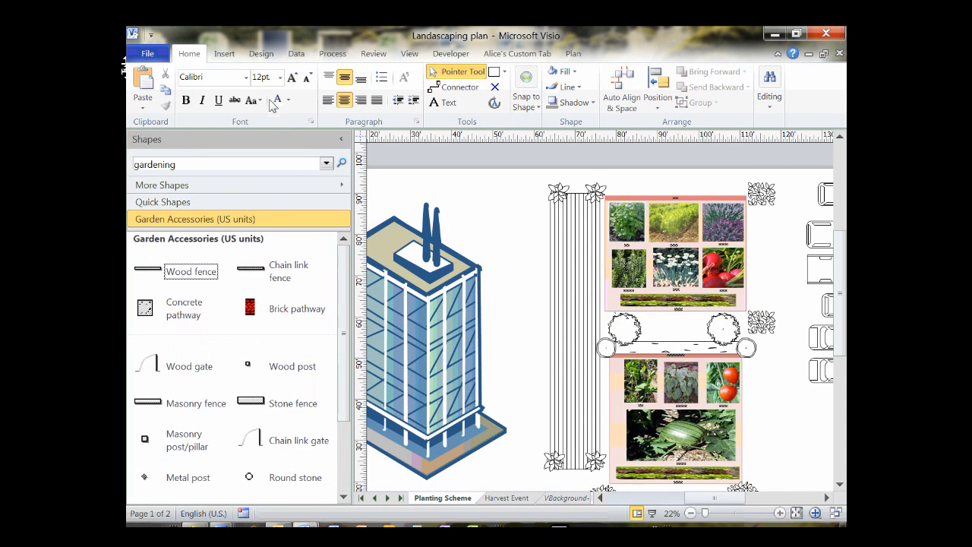
{"action": "left_click", "coordinate": [340, 139]}
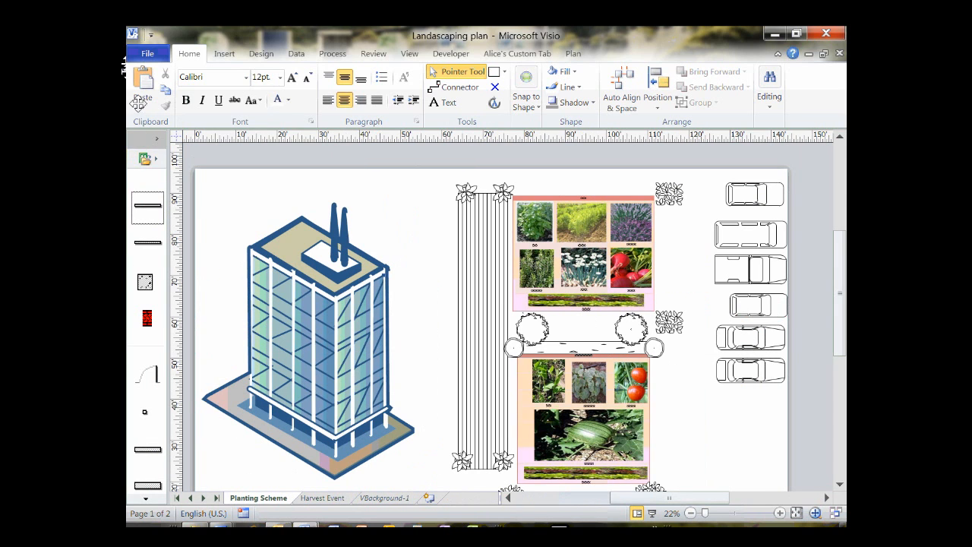
{"action": "left_click_drag", "start_coordinate": [141, 139], "coordinate": [595, 140]}
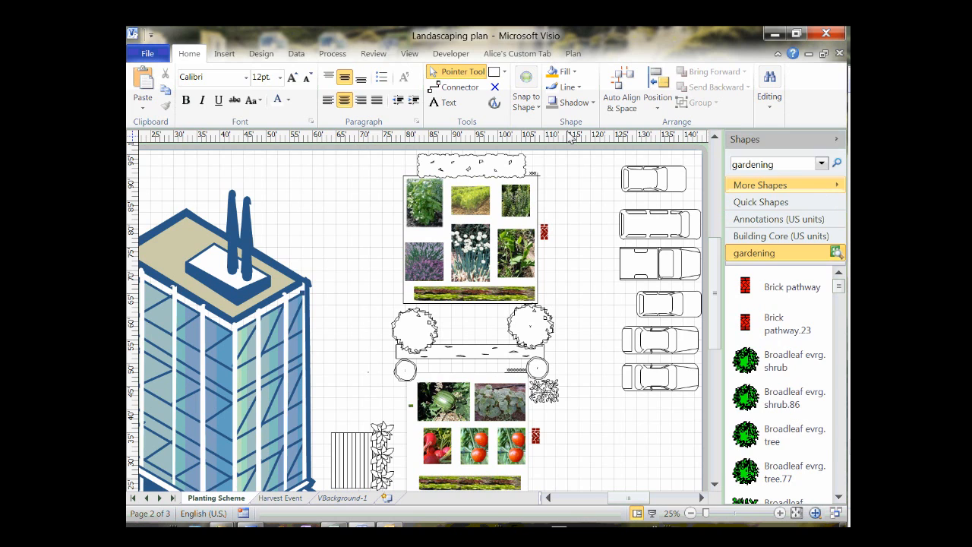
Create a new blank stencil and paste the top bed's basil photo into it.
{"action": "left_click", "coordinate": [760, 185]}
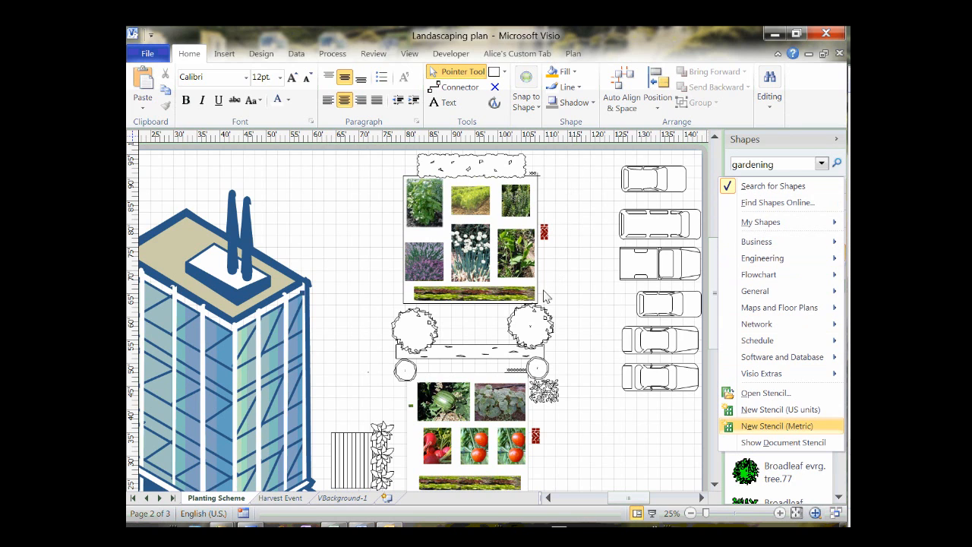
{"action": "left_click", "coordinate": [781, 410]}
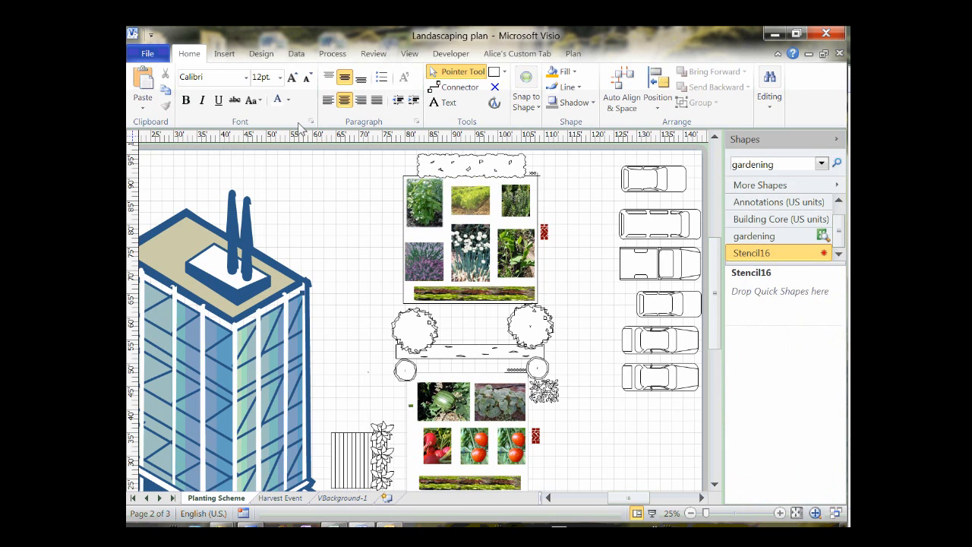
{"action": "left_click", "coordinate": [424, 203]}
{"action": "right_click", "coordinate": [432, 206]}
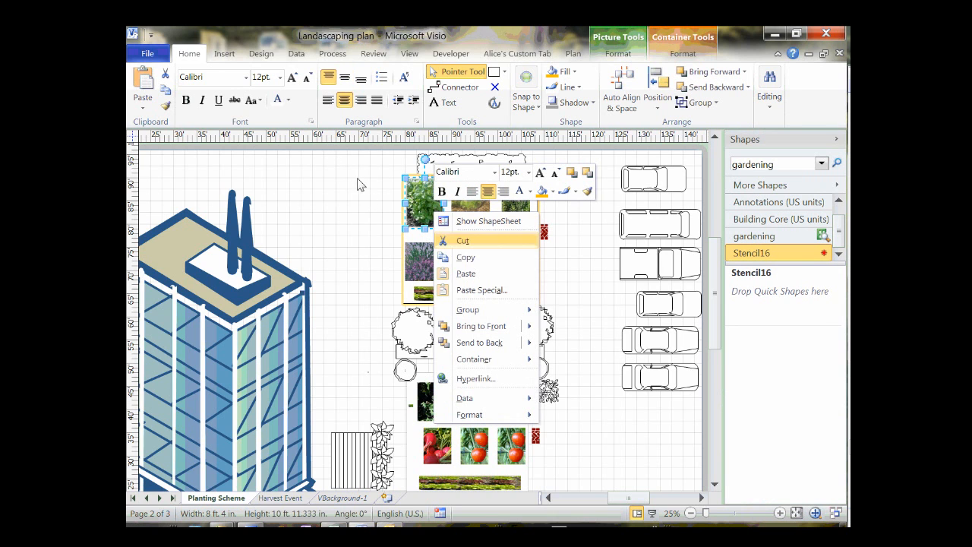
{"action": "left_click", "coordinate": [463, 251]}
{"action": "right_click", "coordinate": [748, 319]}
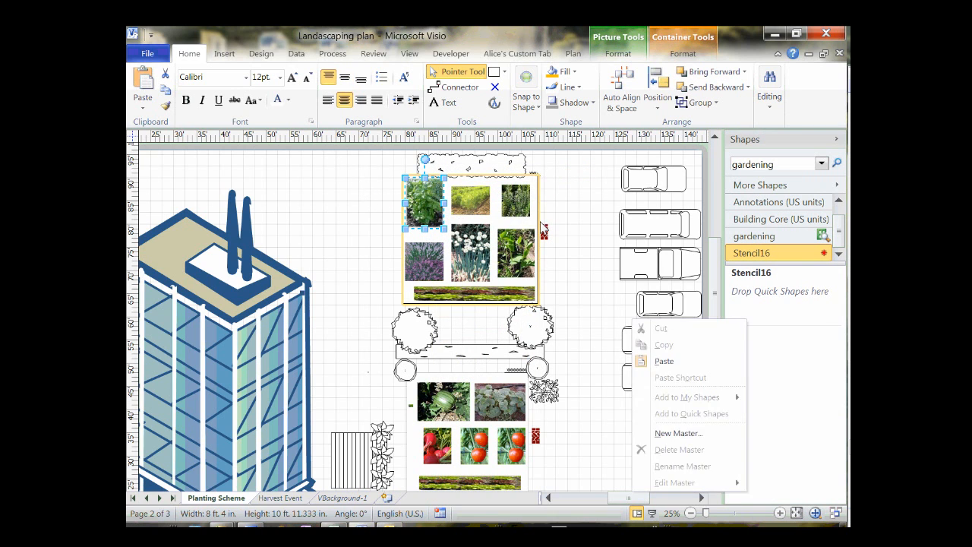
{"action": "left_click", "coordinate": [664, 361]}
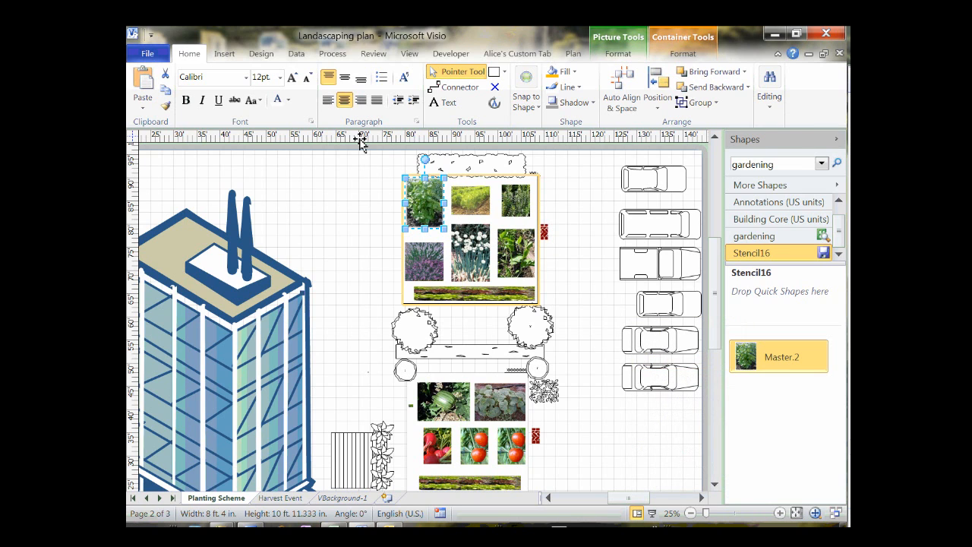
Copy the carrots photo from the top bed into the new stencil.
{"action": "left_click", "coordinate": [471, 200]}
{"action": "right_click", "coordinate": [474, 196]}
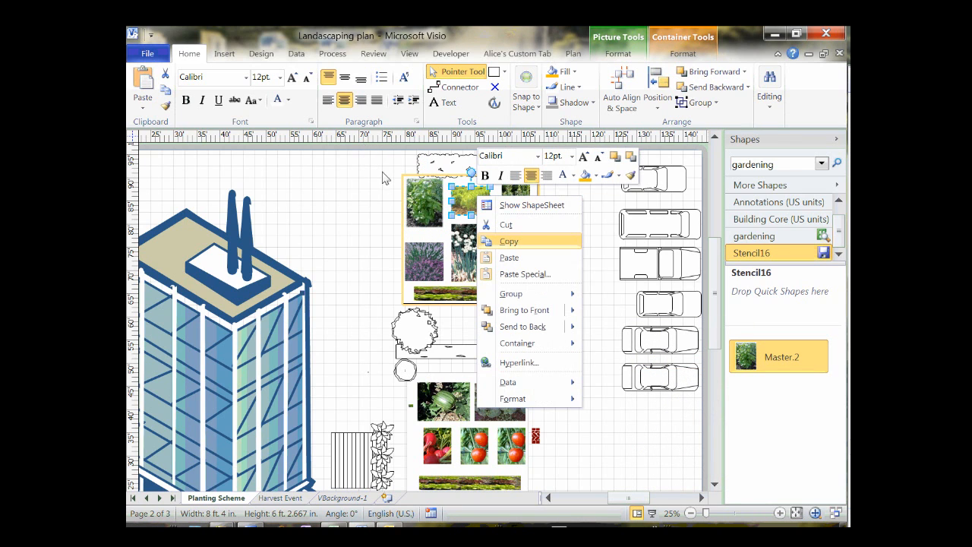
{"action": "left_click", "coordinate": [513, 244]}
{"action": "right_click", "coordinate": [747, 386]}
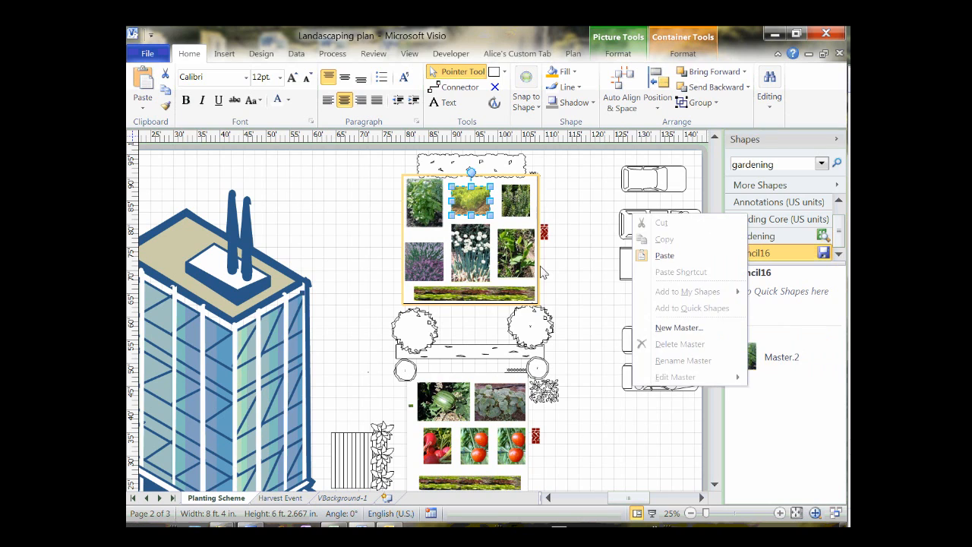
{"action": "left_click", "coordinate": [668, 256]}
Rename the two stencil masters Basil and Carrots.
{"action": "left_click", "coordinate": [781, 419]}
{"action": "double_click", "coordinate": [777, 354]}
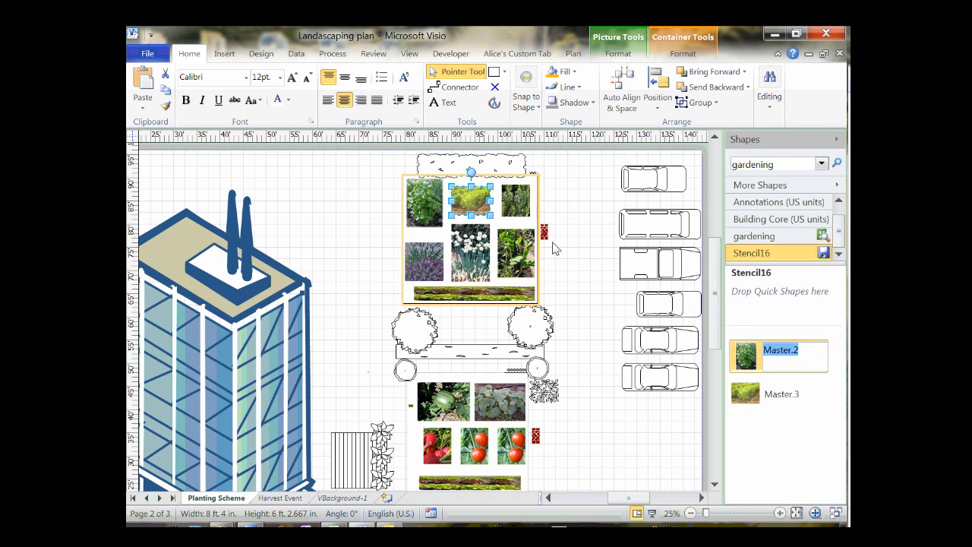
{"action": "type", "text": "Basil"}
{"action": "key", "text": "Tab"}
{"action": "type", "text": "C"}
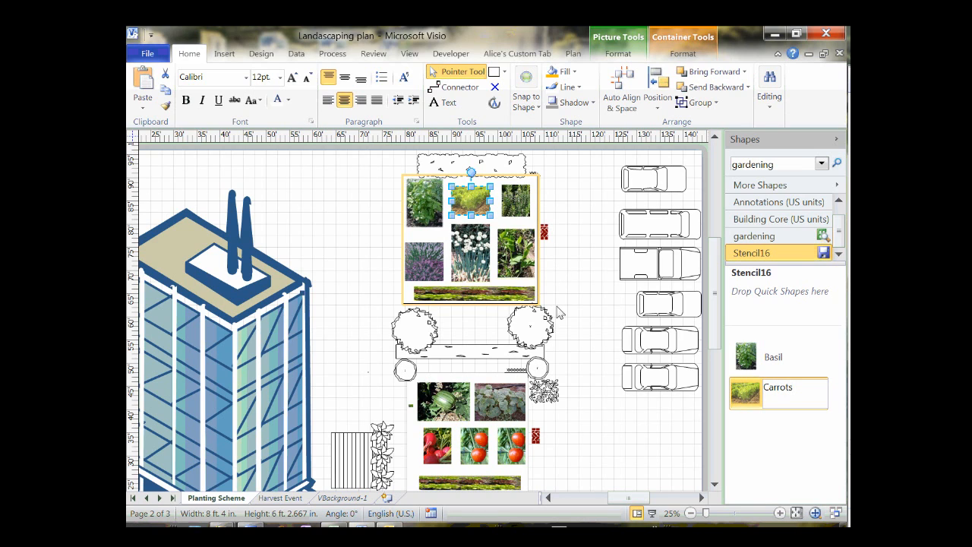
{"action": "key", "text": "Return"}
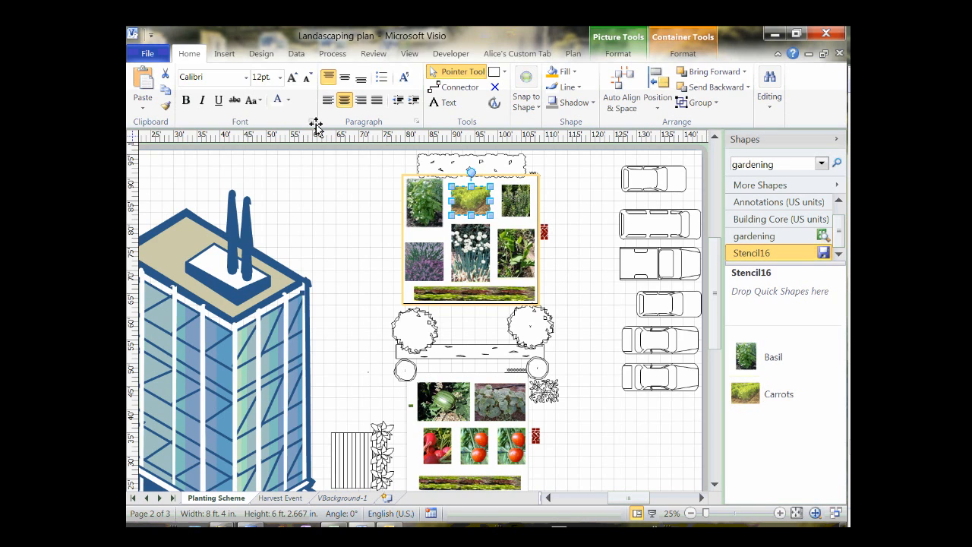
Select the top bed's basil, carrots, rosemary, lavender, chives, lily and lawn strip pictures.
{"action": "left_click", "coordinate": [316, 125]}
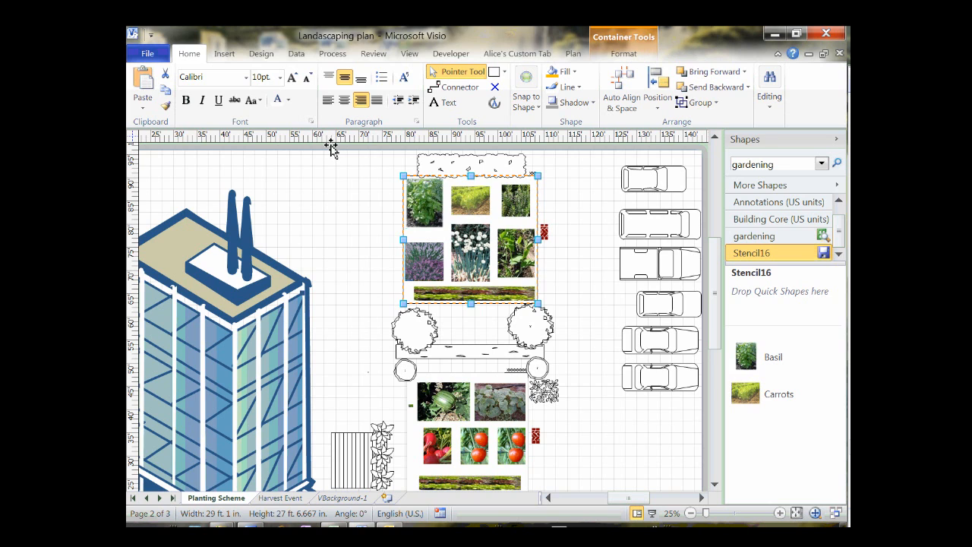
{"action": "left_click", "coordinate": [331, 146]}
{"action": "left_click", "coordinate": [373, 150], "text": "ctrl+shift"}
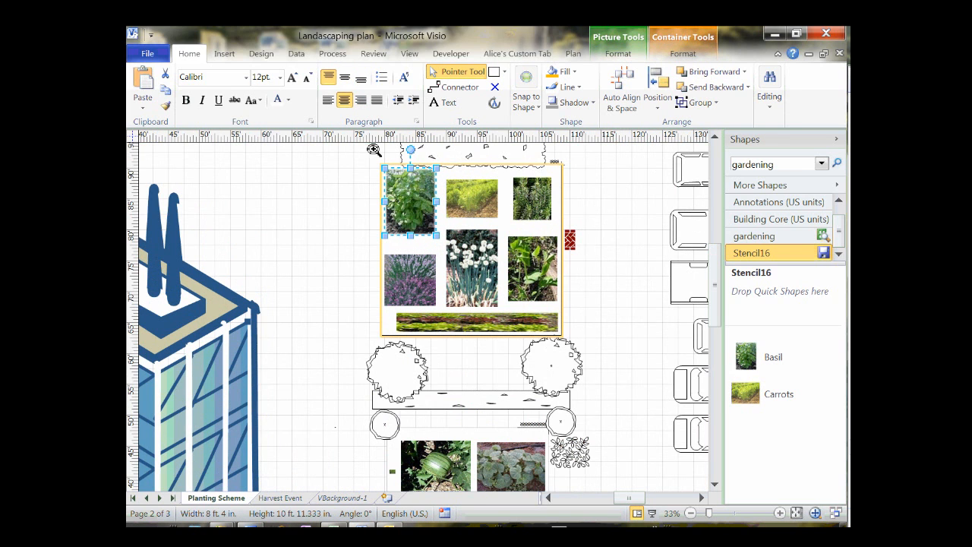
{"action": "left_click", "coordinate": [364, 145], "text": "ctrl"}
{"action": "left_click", "coordinate": [398, 147], "text": "ctrl"}
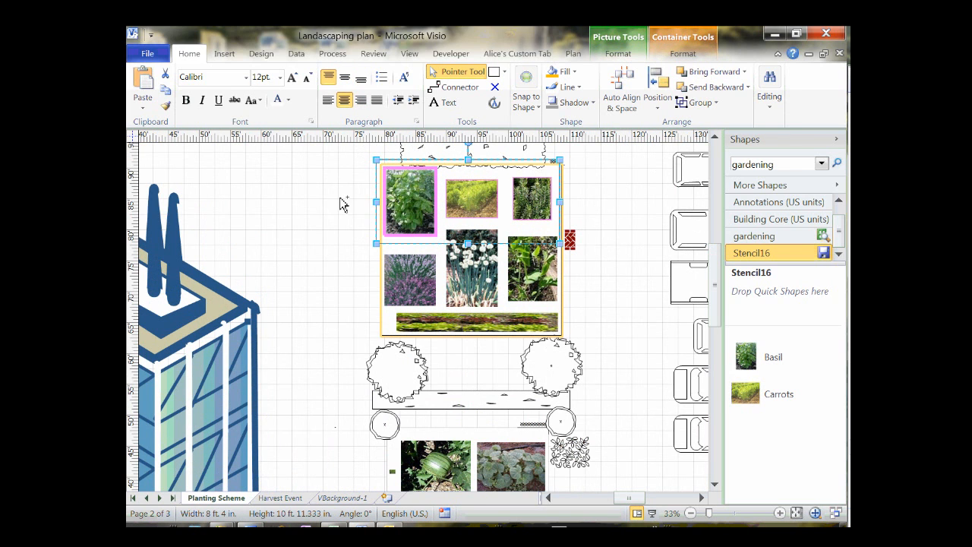
{"action": "left_click", "coordinate": [343, 199], "text": "ctrl"}
{"action": "left_click", "coordinate": [371, 198], "text": "ctrl"}
{"action": "left_click", "coordinate": [395, 196], "text": "ctrl"}
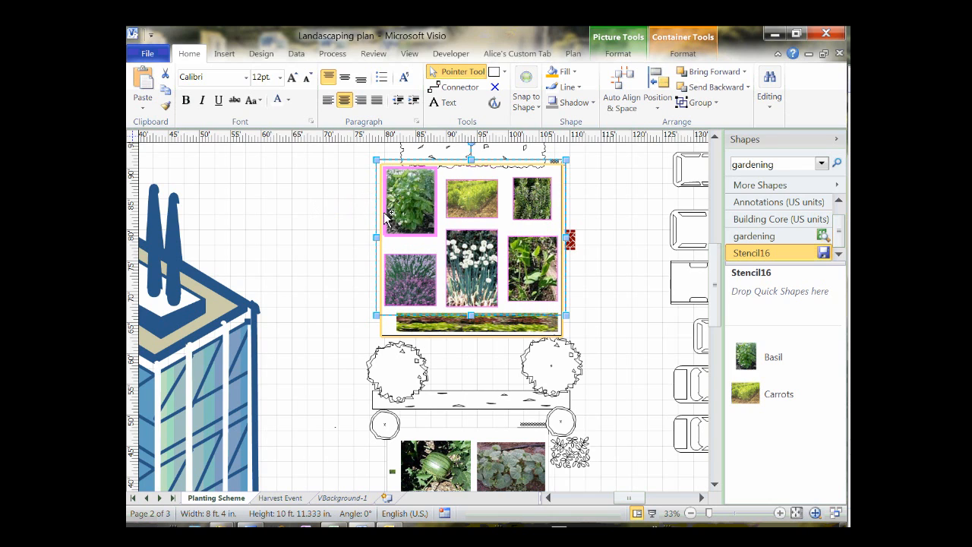
{"action": "left_click", "coordinate": [373, 226], "text": "ctrl"}
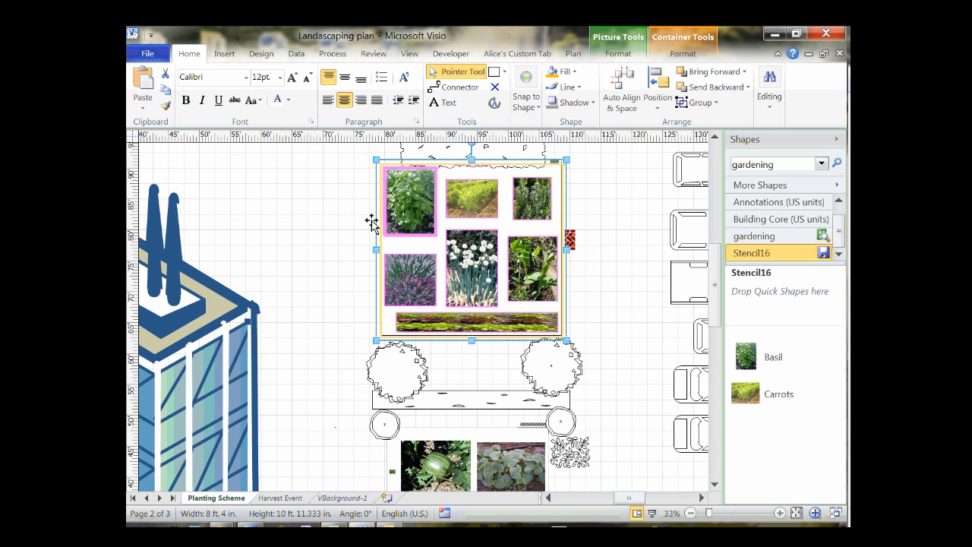
Paste the selected pictures into Stencil16 as one shape and begin naming it 'Her'.
{"action": "right_click", "coordinate": [372, 221]}
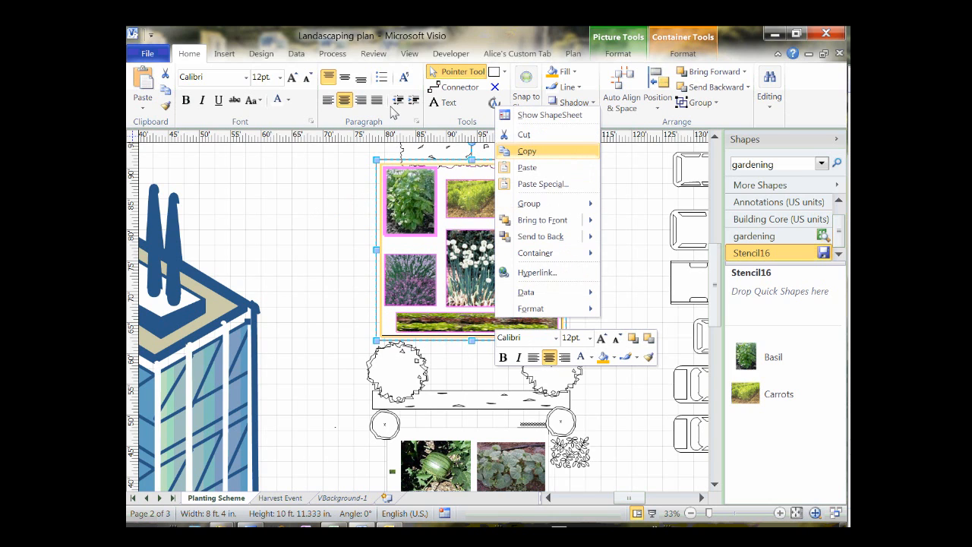
{"action": "left_click", "coordinate": [527, 151]}
{"action": "right_click", "coordinate": [745, 262]}
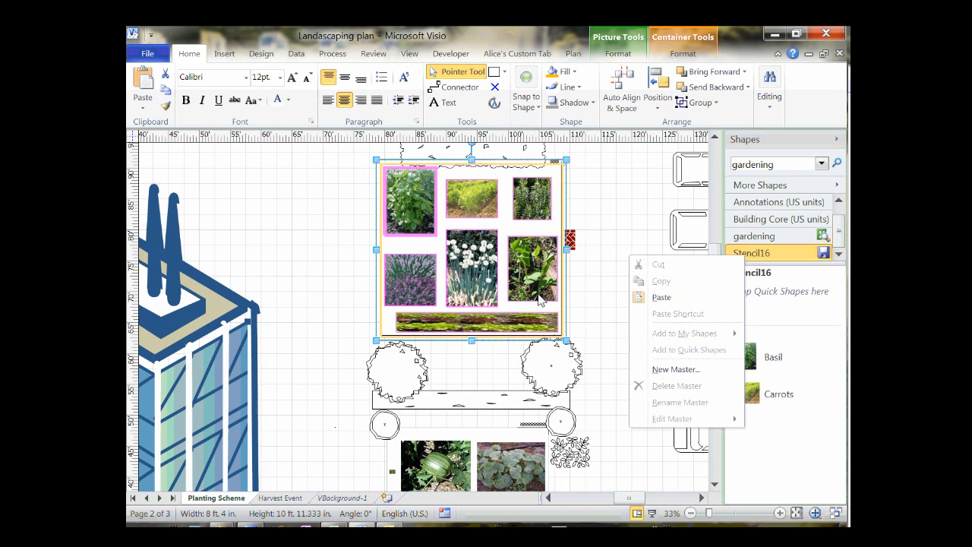
{"action": "left_click", "coordinate": [661, 297]}
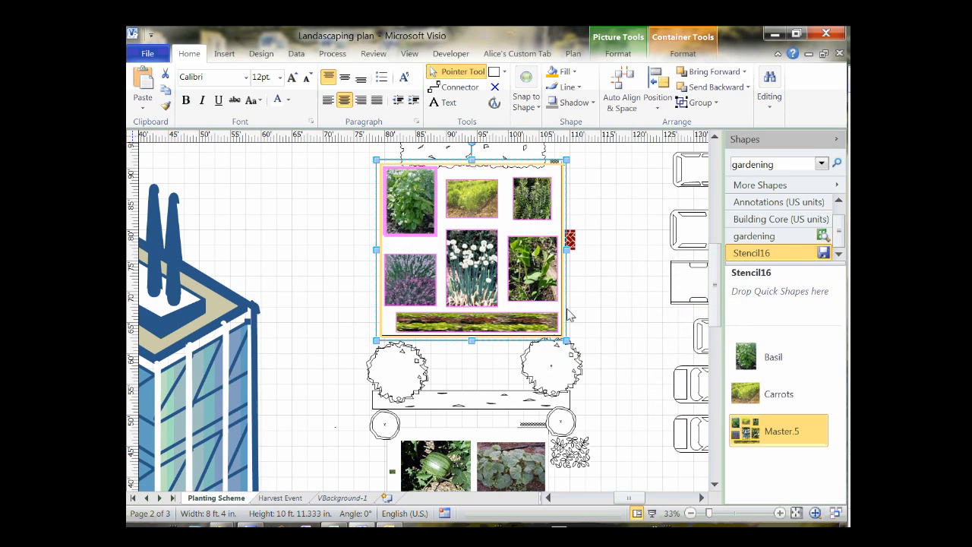
{"action": "key", "text": "F2"}
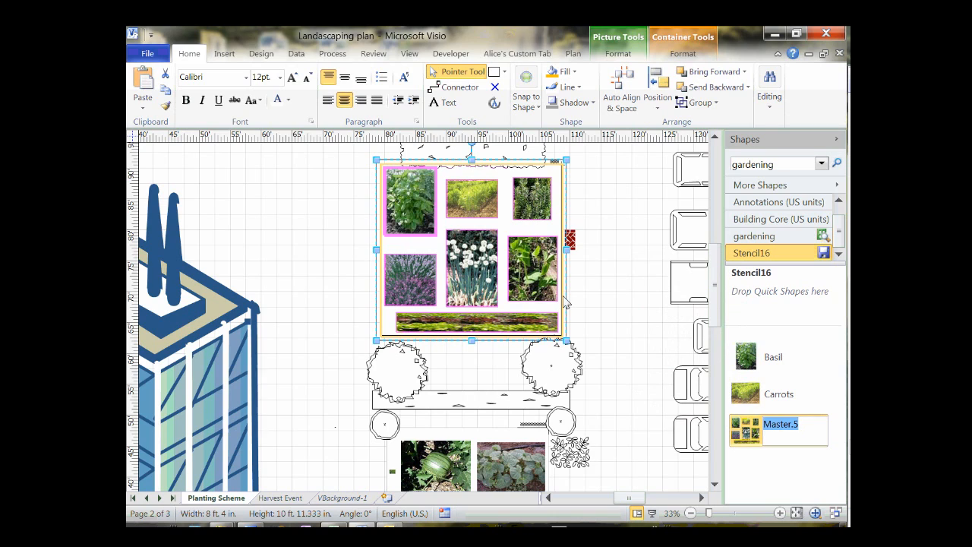
{"action": "type", "text": "Her"}
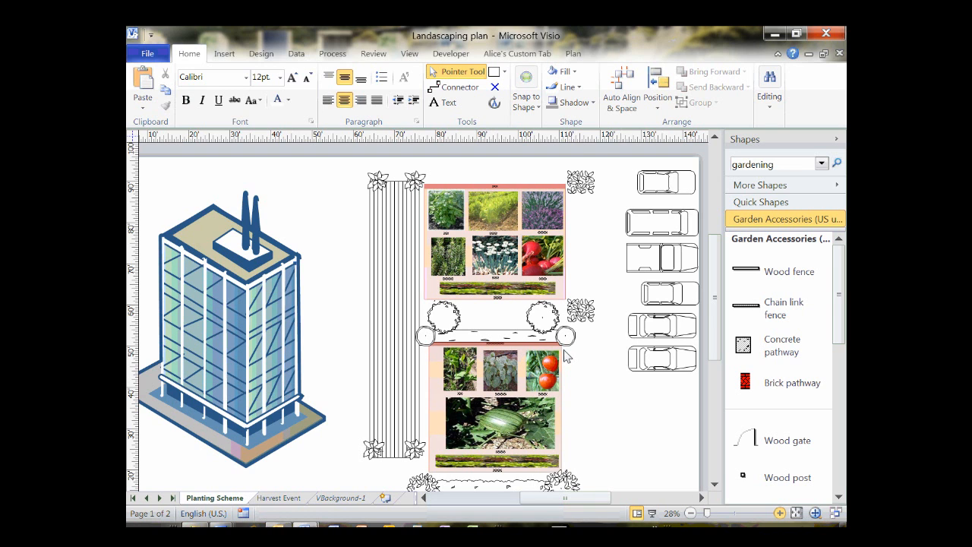
Start linking shapes to data from an Excel workbook and browse to Plant List.xlsx.
{"action": "left_click", "coordinate": [780, 513]}
{"action": "left_click", "coordinate": [780, 514]}
{"action": "scroll", "coordinate": [518, 217], "scroll_direction": "up", "scroll_amount": 4}
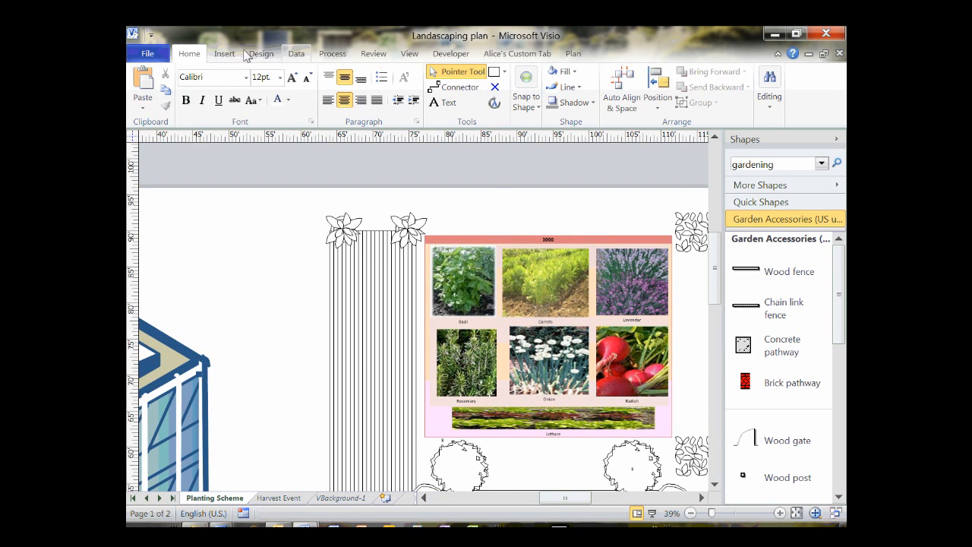
{"action": "left_click", "coordinate": [296, 53]}
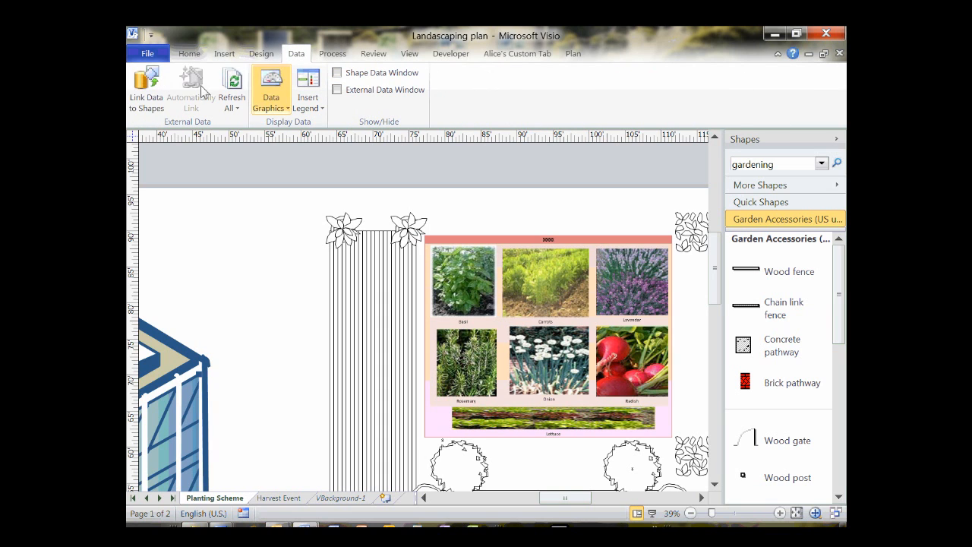
{"action": "left_click", "coordinate": [147, 82]}
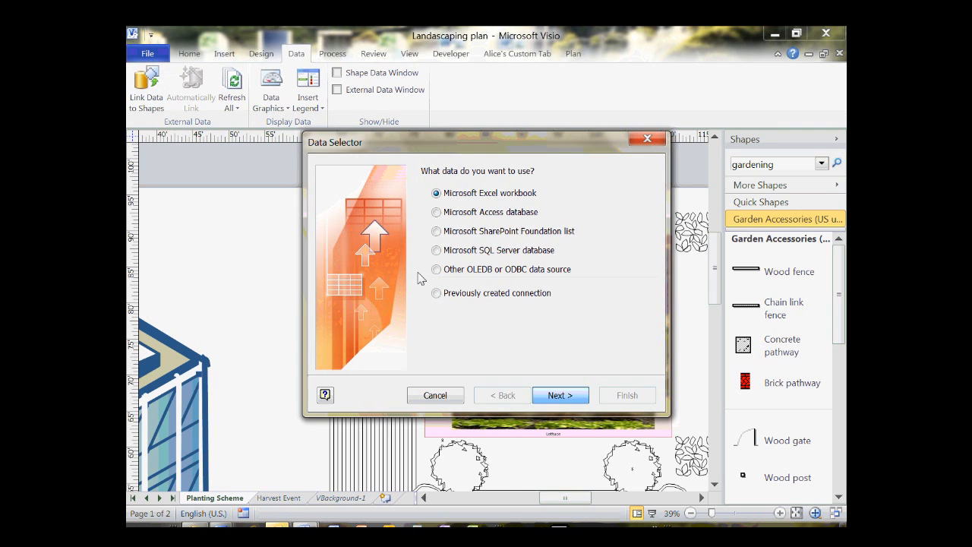
{"action": "key", "text": "Return"}
{"action": "key", "text": "Tab"}
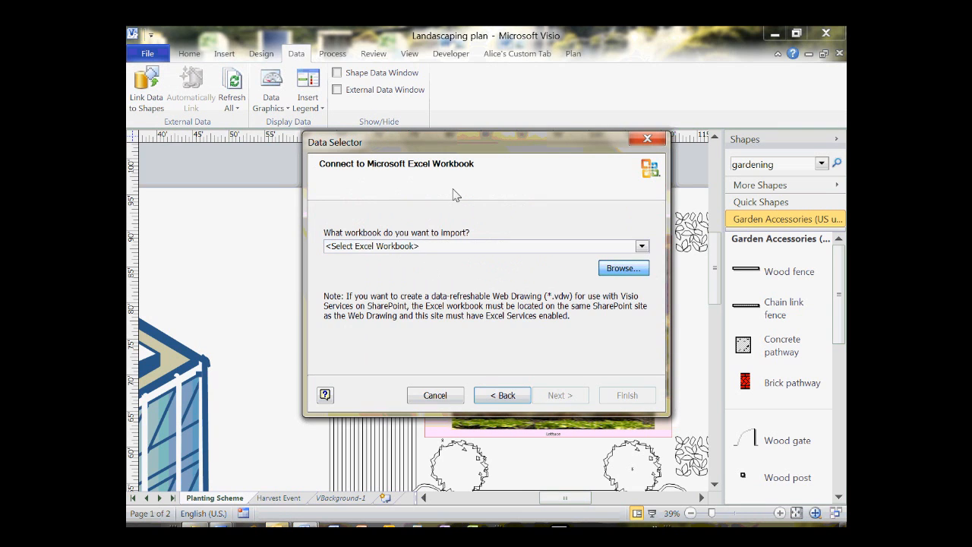
{"action": "key", "text": "Return"}
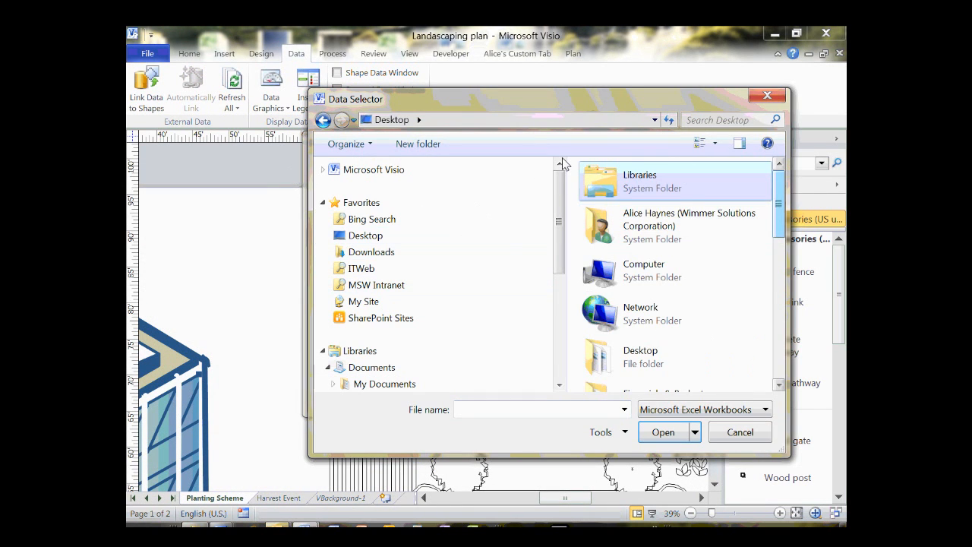
{"action": "left_click_drag", "start_coordinate": [779, 222], "coordinate": [780, 277]}
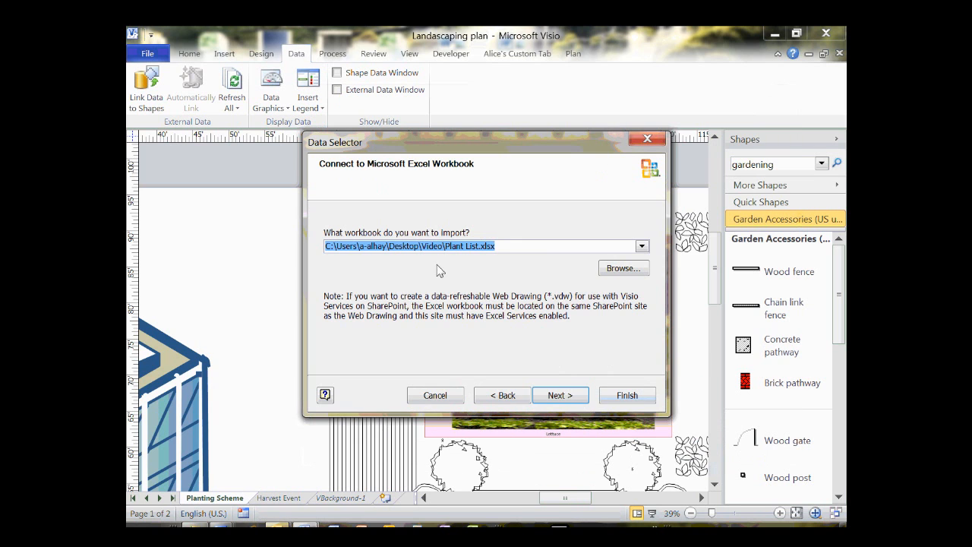
Import Sheet1$ with all columns and rows, keeping Plant as the unique identifier.
{"action": "key", "text": "Return"}
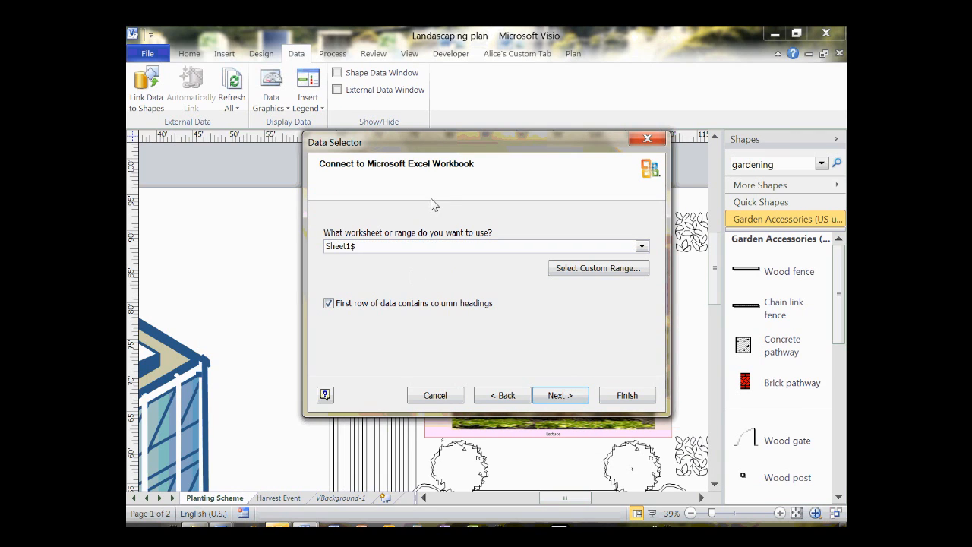
{"action": "key", "text": "Return"}
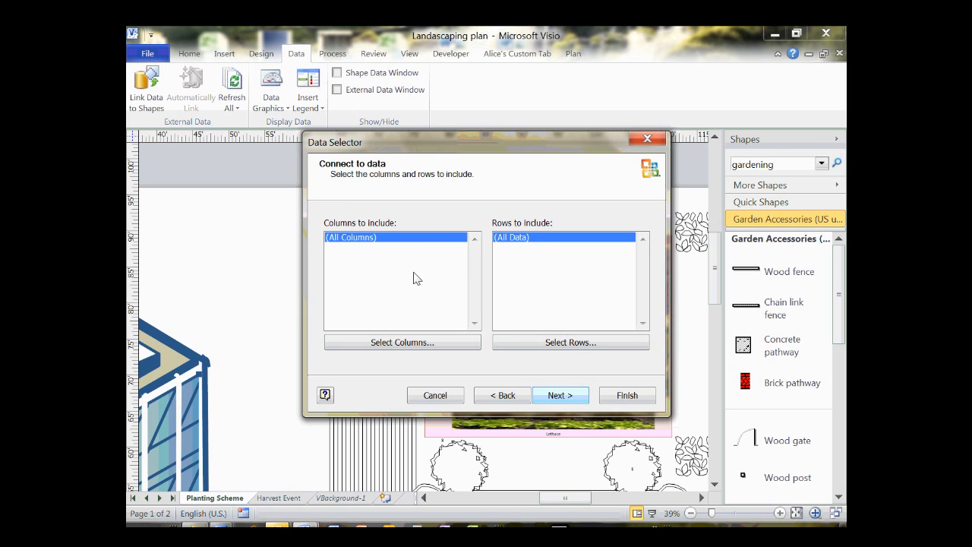
{"action": "key", "text": "Return"}
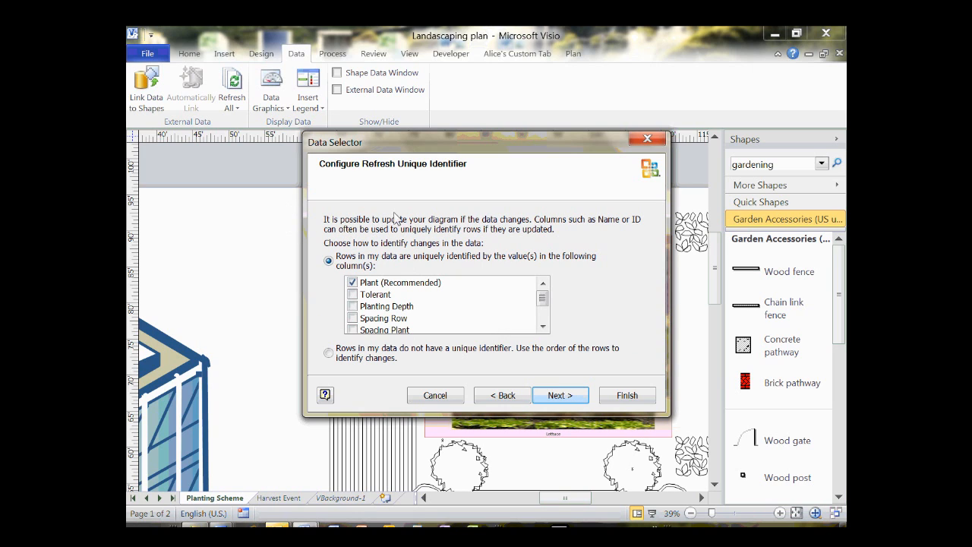
{"action": "scroll", "coordinate": [405, 213], "scroll_direction": "down", "scroll_amount": 1}
{"action": "scroll", "coordinate": [405, 212], "scroll_direction": "up", "scroll_amount": 1}
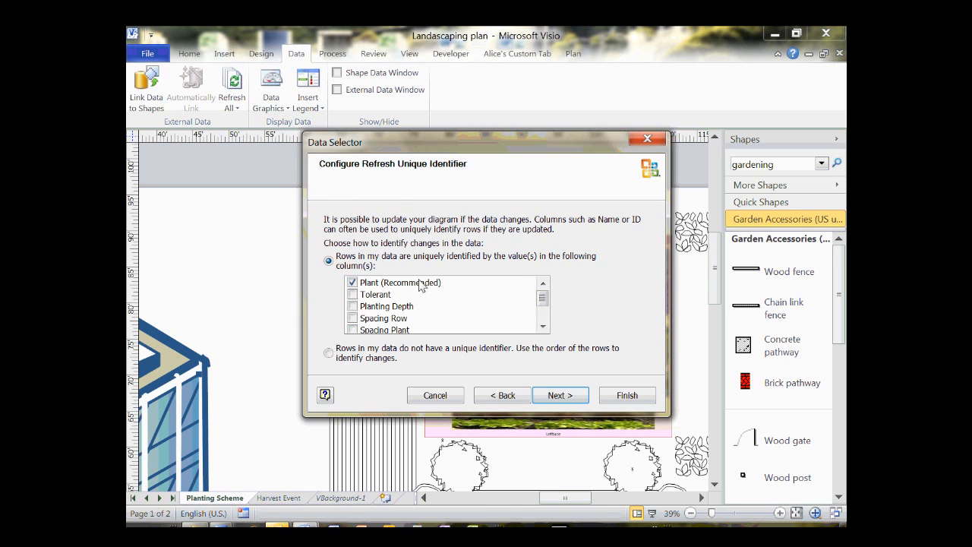
{"action": "key", "text": "Return"}
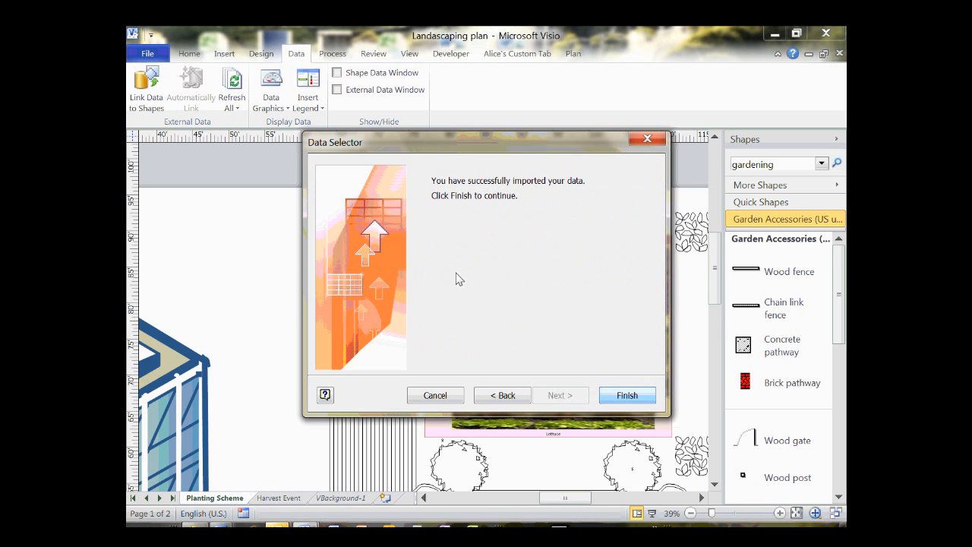
{"action": "key", "text": "Return"}
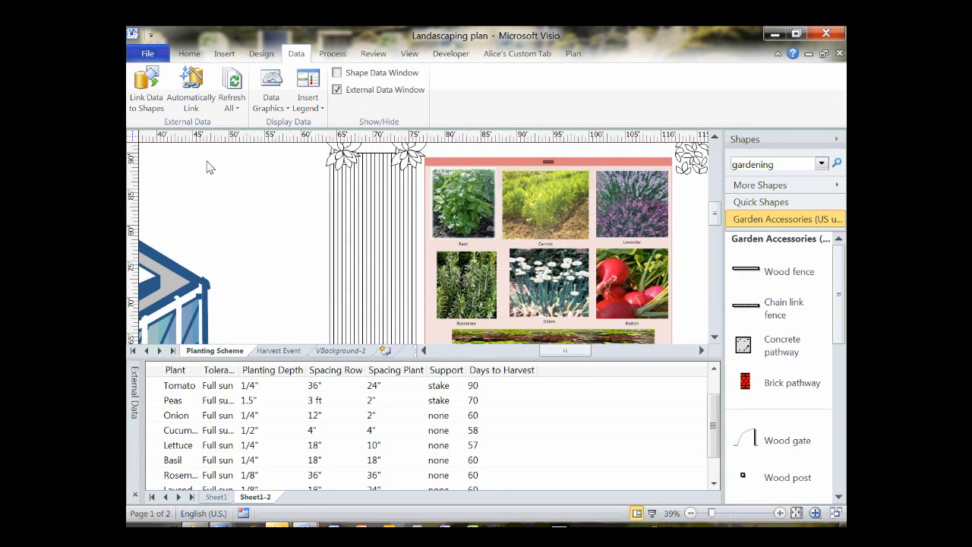
Automatically link all shapes on the page by matching the Plant column to the Plant shape field.
{"action": "left_click", "coordinate": [172, 73]}
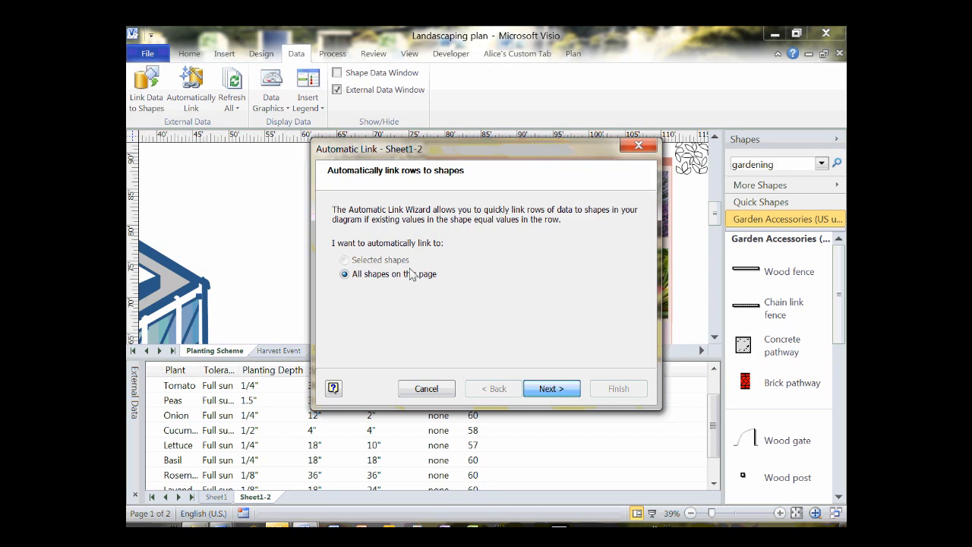
{"action": "key", "text": "Return"}
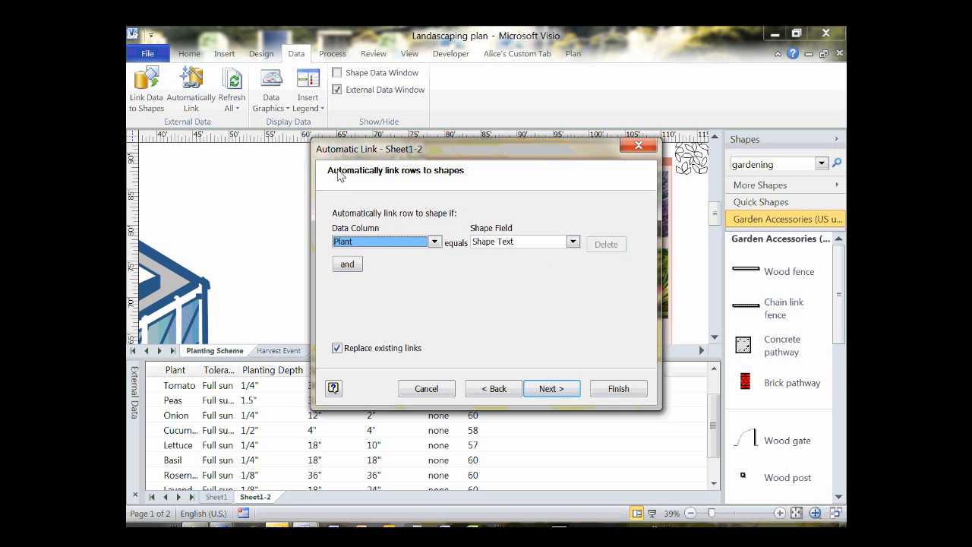
{"action": "key", "text": "Tab"}
{"action": "key", "text": "alt+Down"}
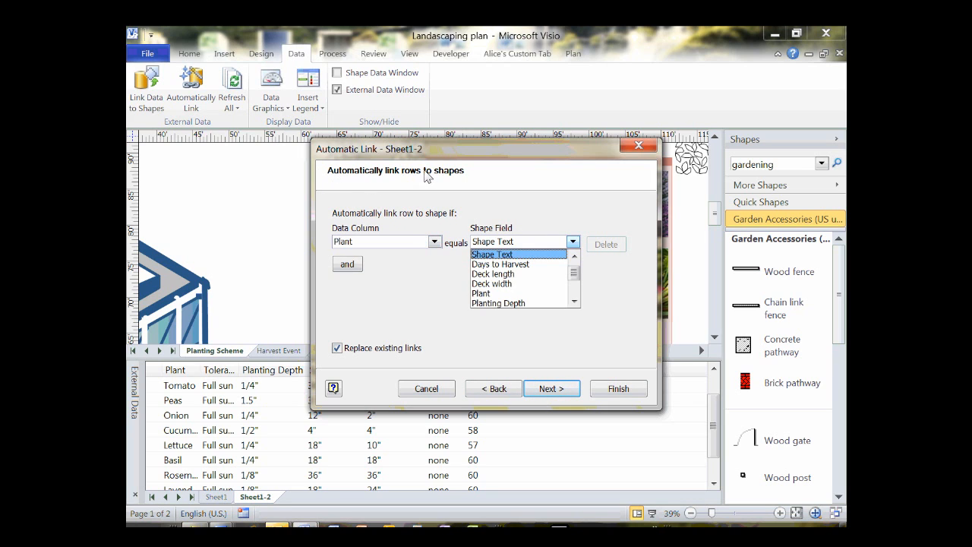
{"action": "key", "text": "Down"}
{"action": "key", "text": "Down"}
{"action": "key", "text": "Down"}
{"action": "key", "text": "Down"}
{"action": "key", "text": "Down"}
{"action": "key", "text": "Up"}
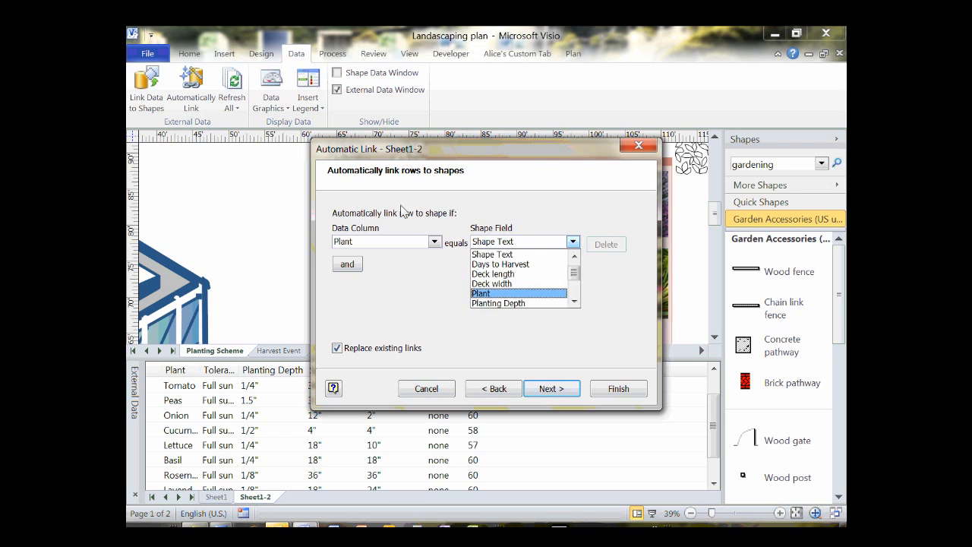
{"action": "key", "text": "Return"}
{"action": "key", "text": "Return"}
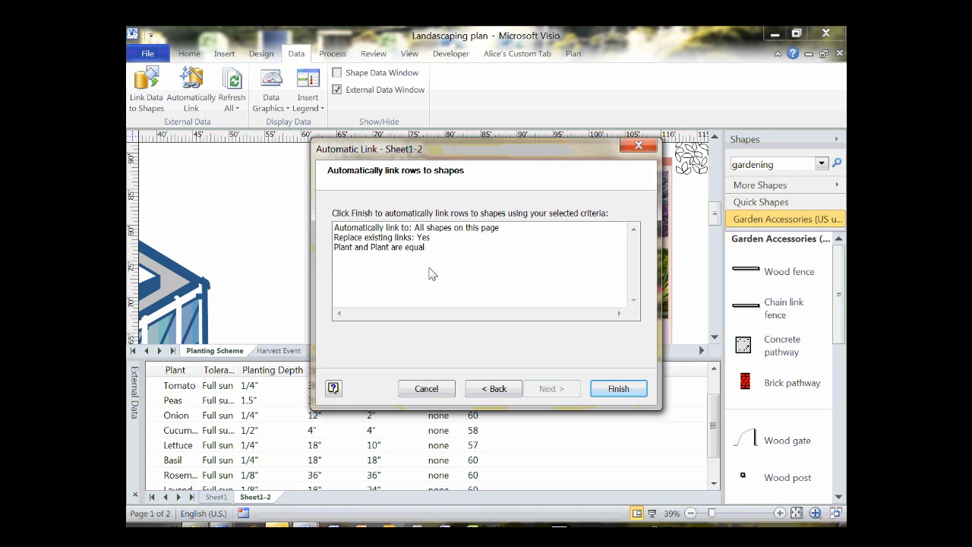
{"action": "key", "text": "Return"}
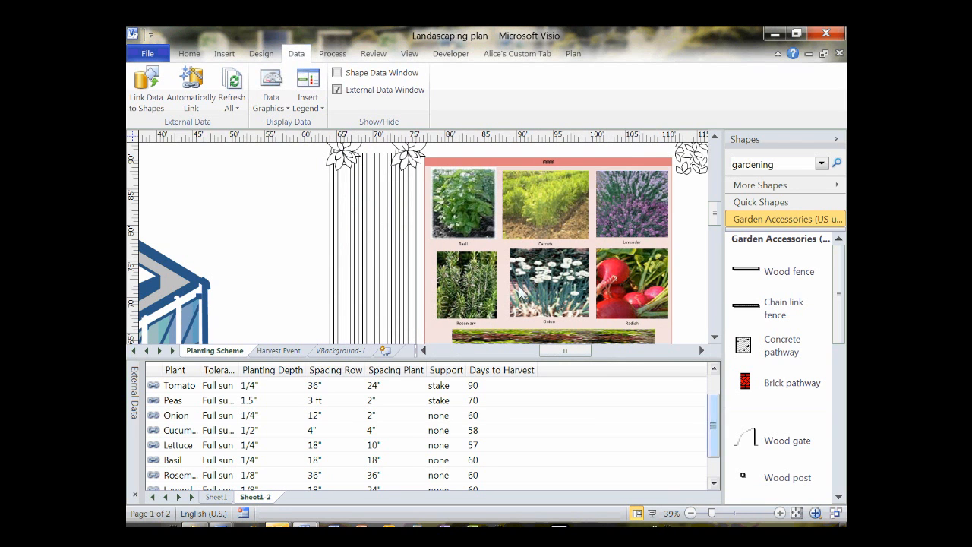
{"action": "left_click_drag", "start_coordinate": [713, 438], "coordinate": [713, 448]}
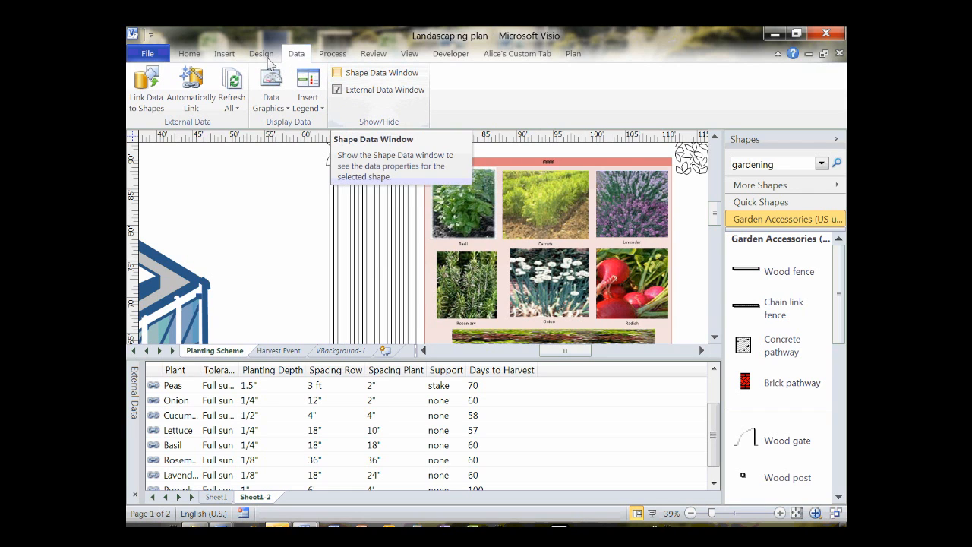
Turn on the Shape Data window and select the Basil photo to view its full-sun, 60-day data.
{"action": "left_click", "coordinate": [337, 73]}
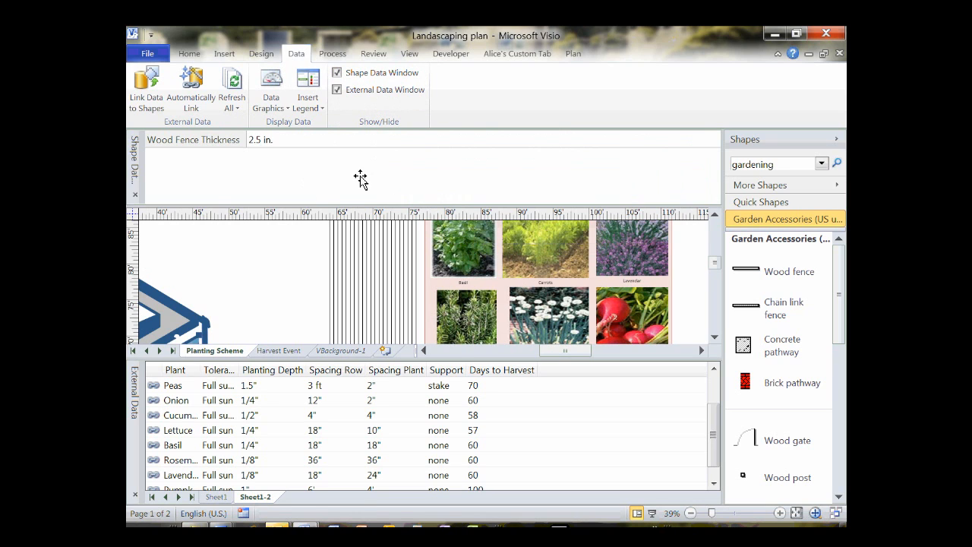
{"action": "left_click", "coordinate": [486, 245]}
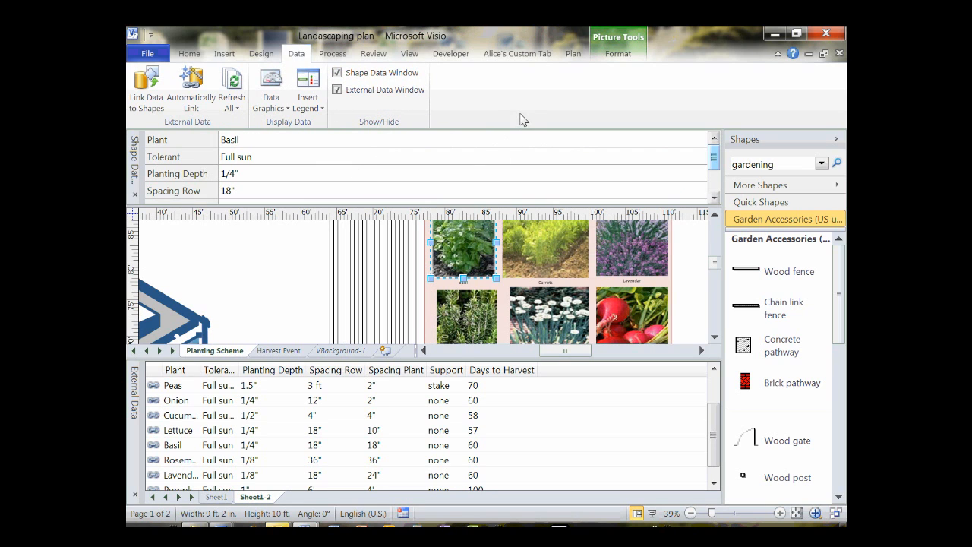
{"action": "scroll", "coordinate": [518, 133], "scroll_direction": "down", "scroll_amount": 3}
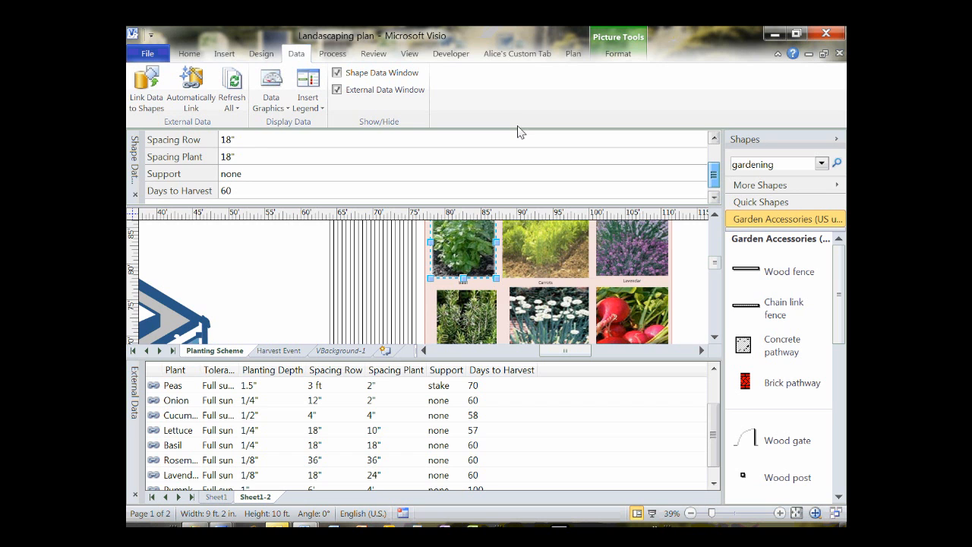
{"action": "scroll", "coordinate": [518, 132], "scroll_direction": "up", "scroll_amount": 2}
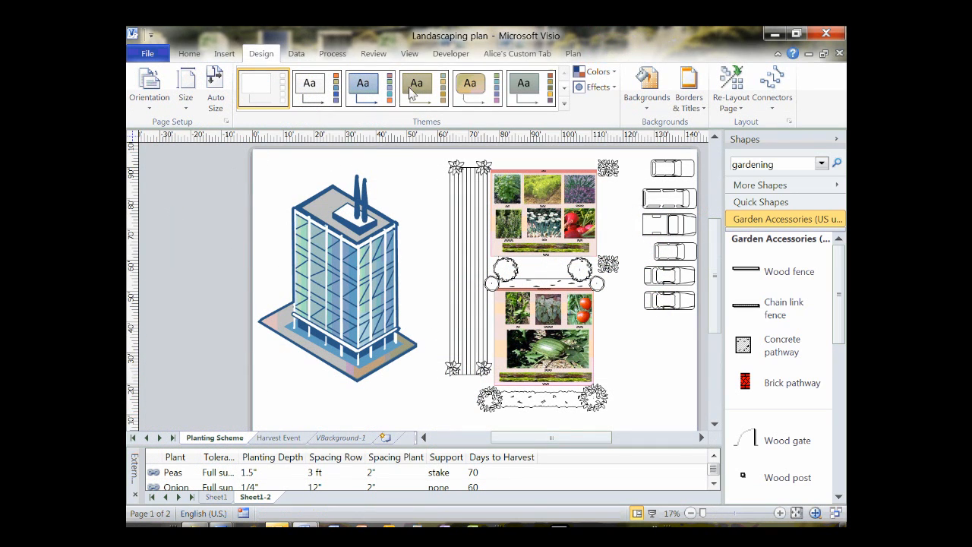
Apply the striped grey page background and add a titled border to the page.
{"action": "left_click", "coordinate": [646, 88]}
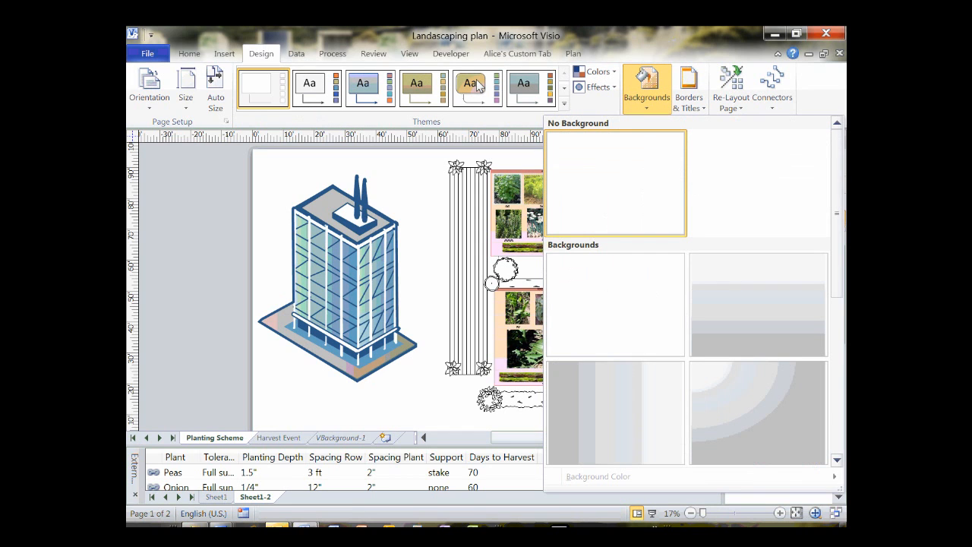
{"action": "left_click", "coordinate": [758, 304]}
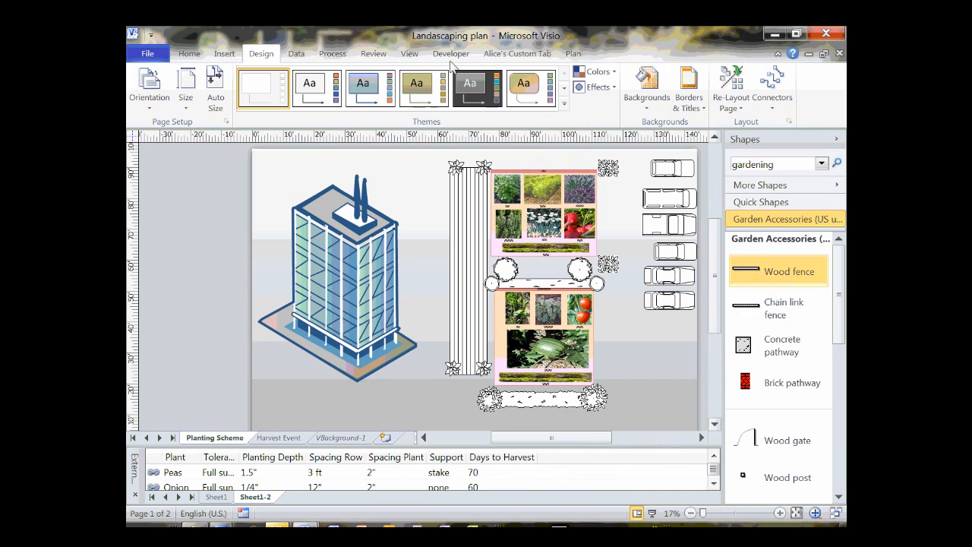
{"action": "left_click", "coordinate": [689, 89]}
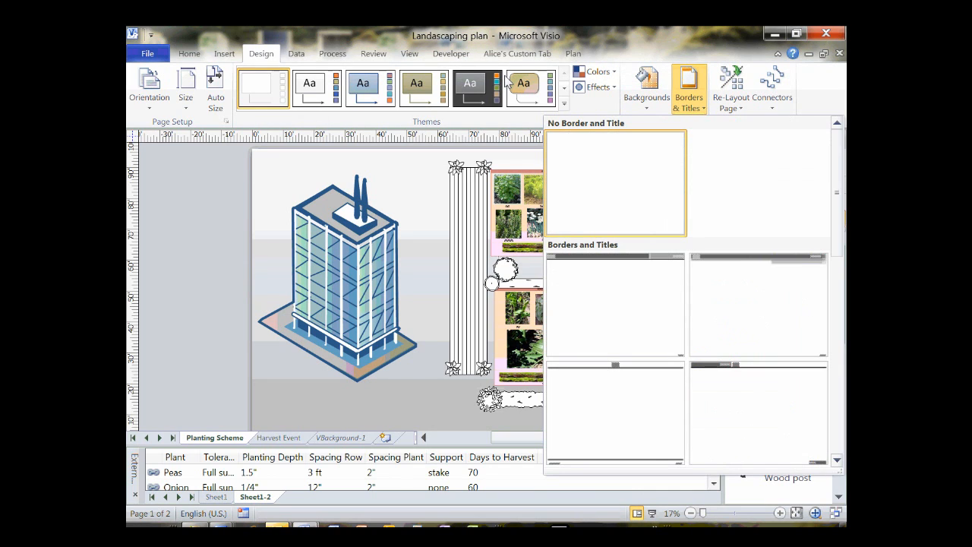
{"action": "left_click", "coordinate": [450, 281]}
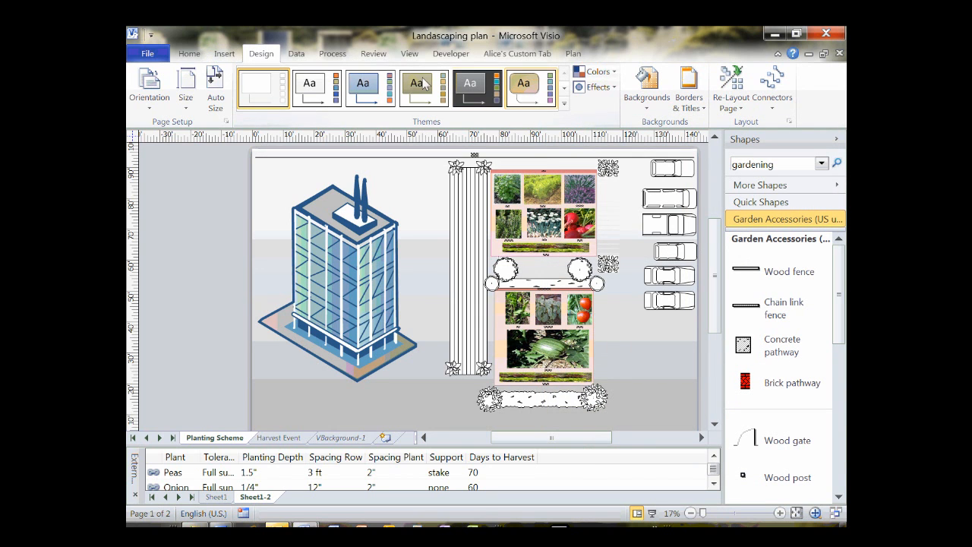
Apply a dark blue theme to the drawing and open the file's Info page.
{"action": "left_click", "coordinate": [564, 103]}
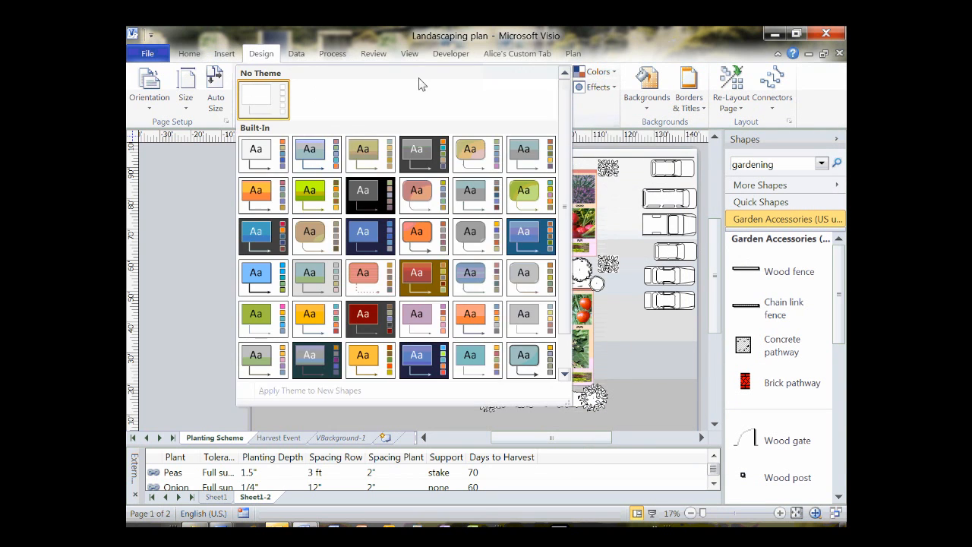
{"action": "scroll", "coordinate": [418, 122], "scroll_direction": "down", "scroll_amount": 1}
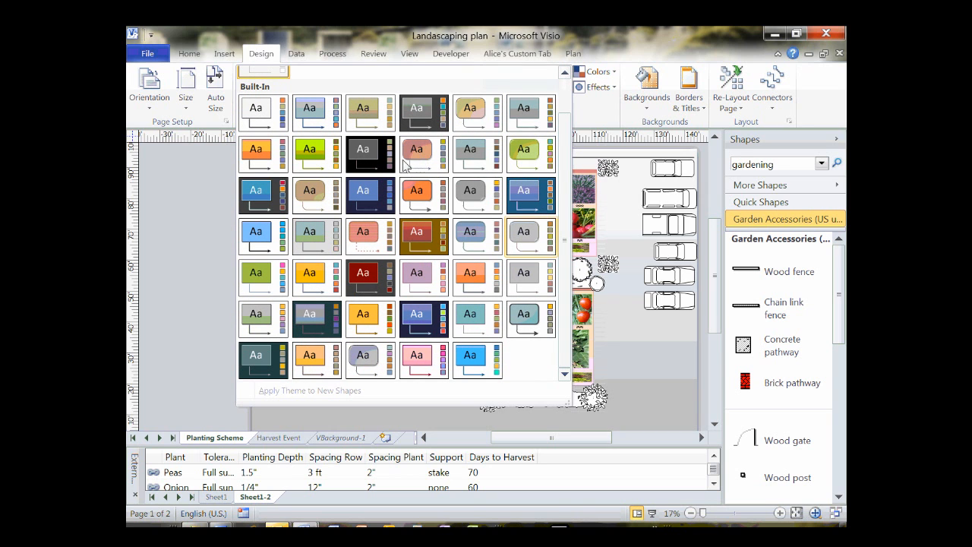
{"action": "left_click", "coordinate": [405, 150]}
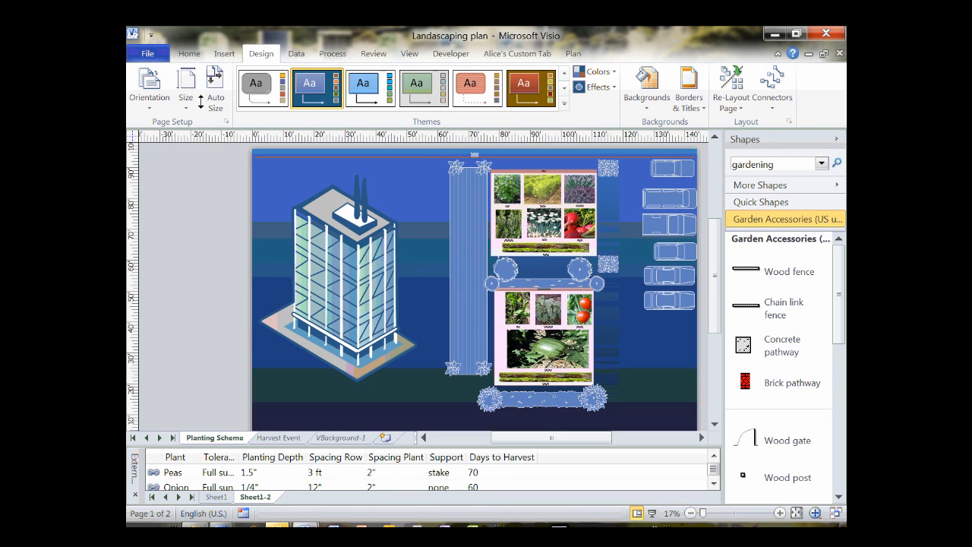
{"action": "left_click", "coordinate": [148, 52]}
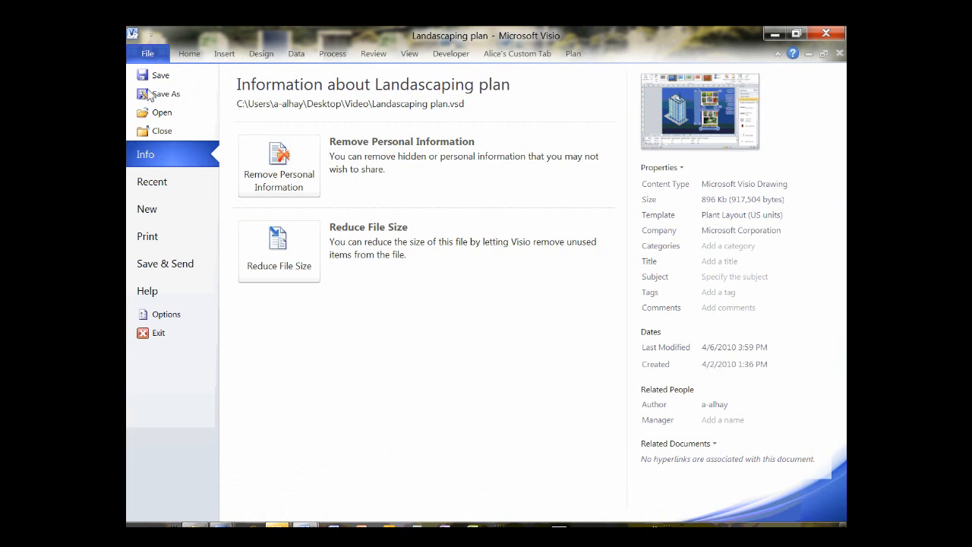
View the Save & Send options, then return to the blue-themed Planting Scheme drawing.
{"action": "left_click", "coordinate": [165, 264]}
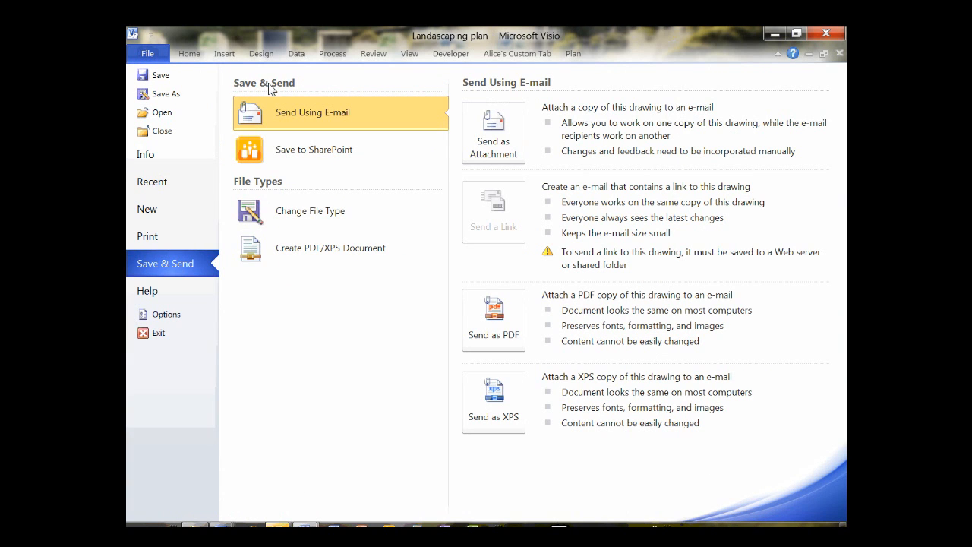
{"action": "key", "text": "Escape"}
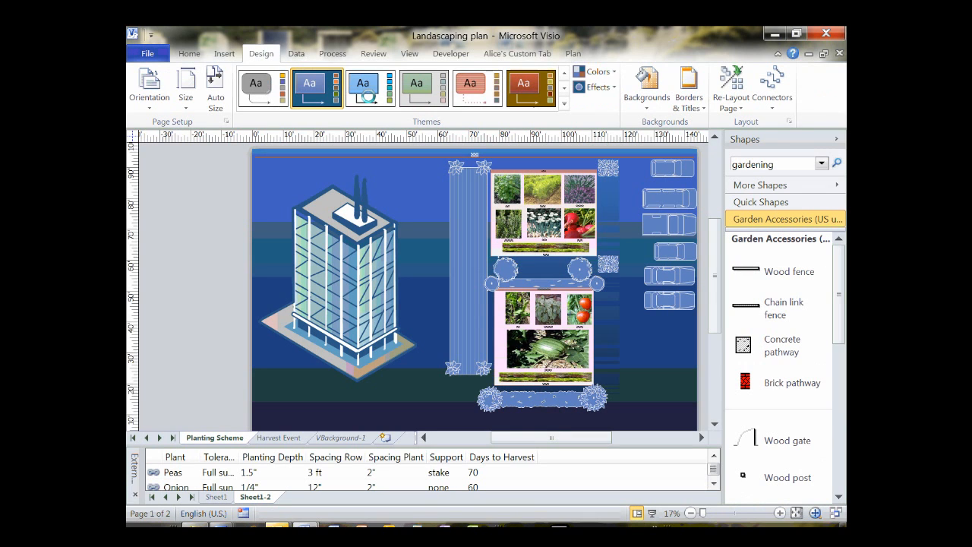